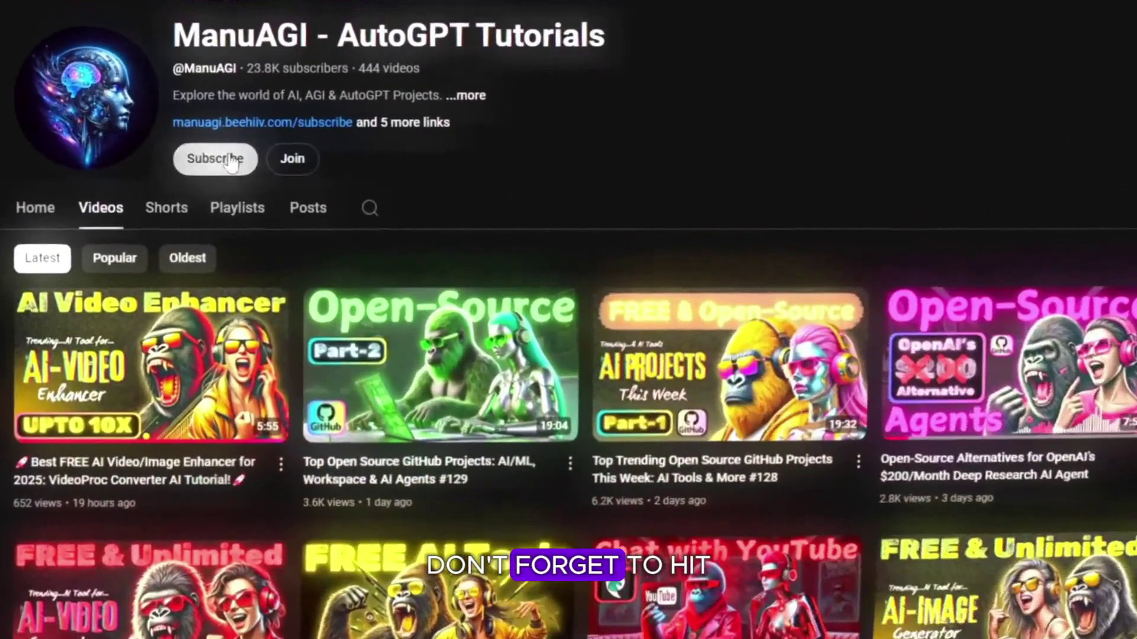
Subscribe to the AI tutorials channel and set its notification bell to All.
left_click(230, 160)
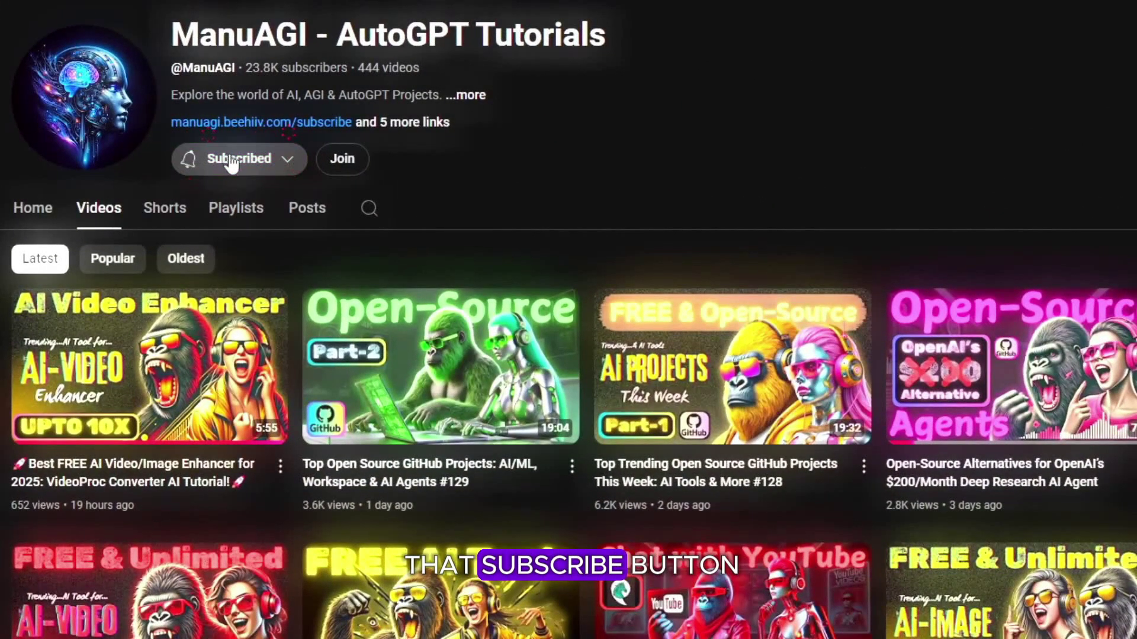
left_click(273, 165)
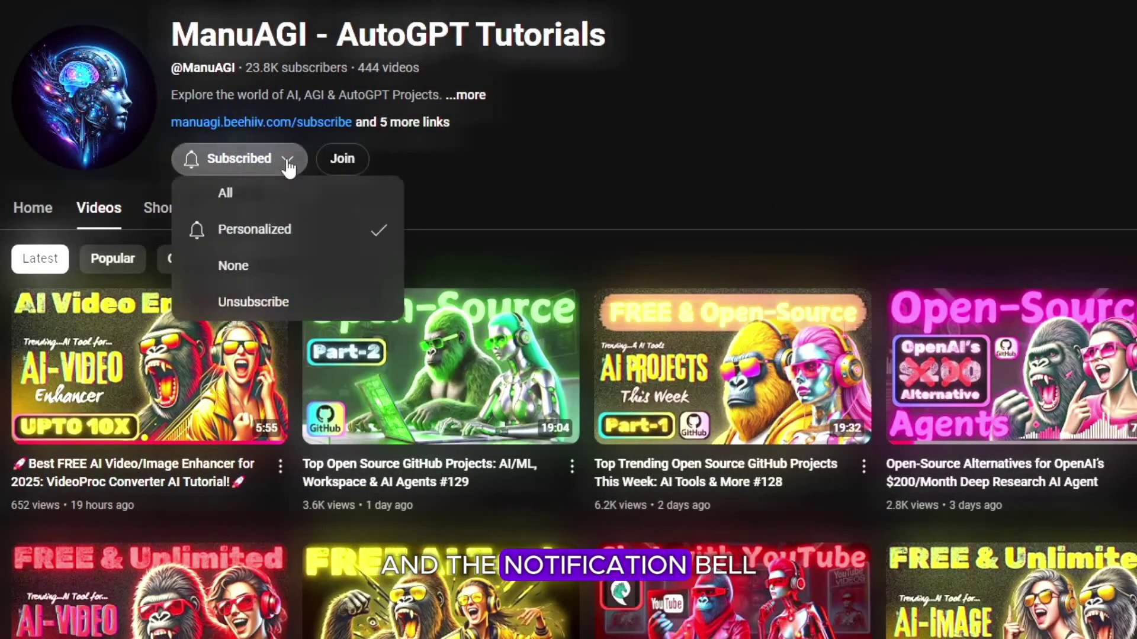
left_click(253, 195)
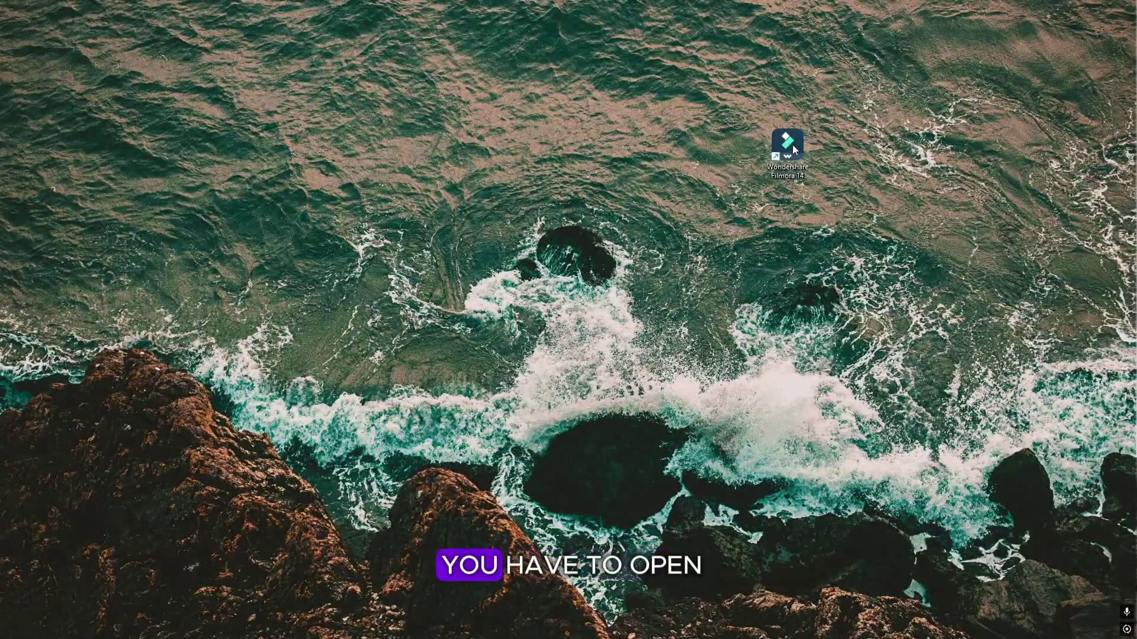
Launch Wondershare Filmora from its desktop shortcut and browse the Toolbox feature grid.
right_click(792, 145)
left_click(826, 184)
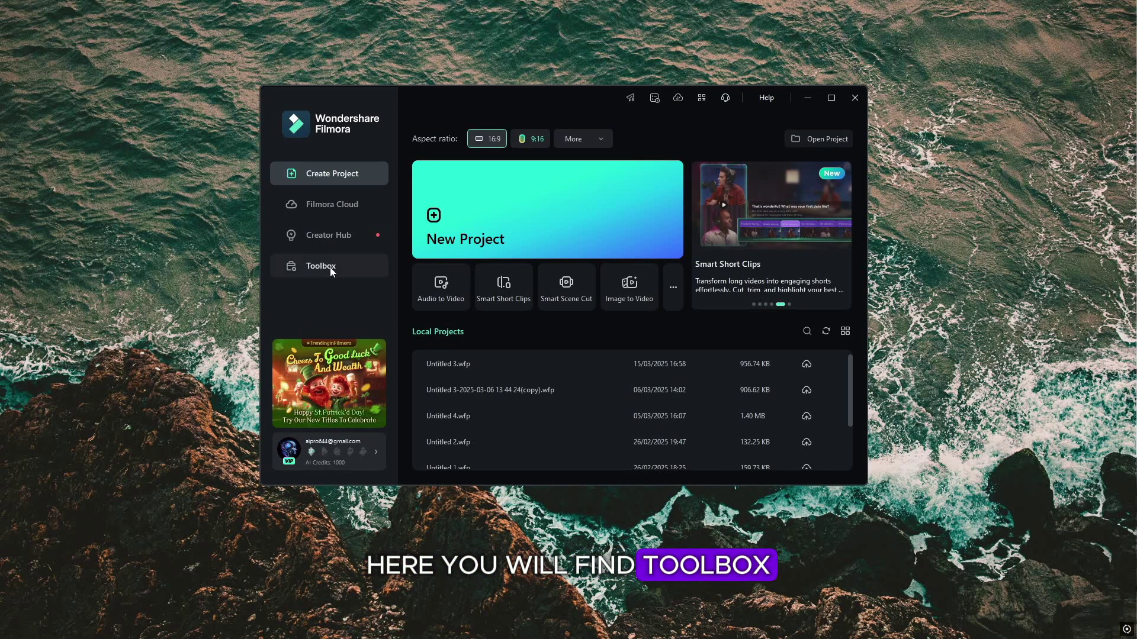
left_click(309, 269)
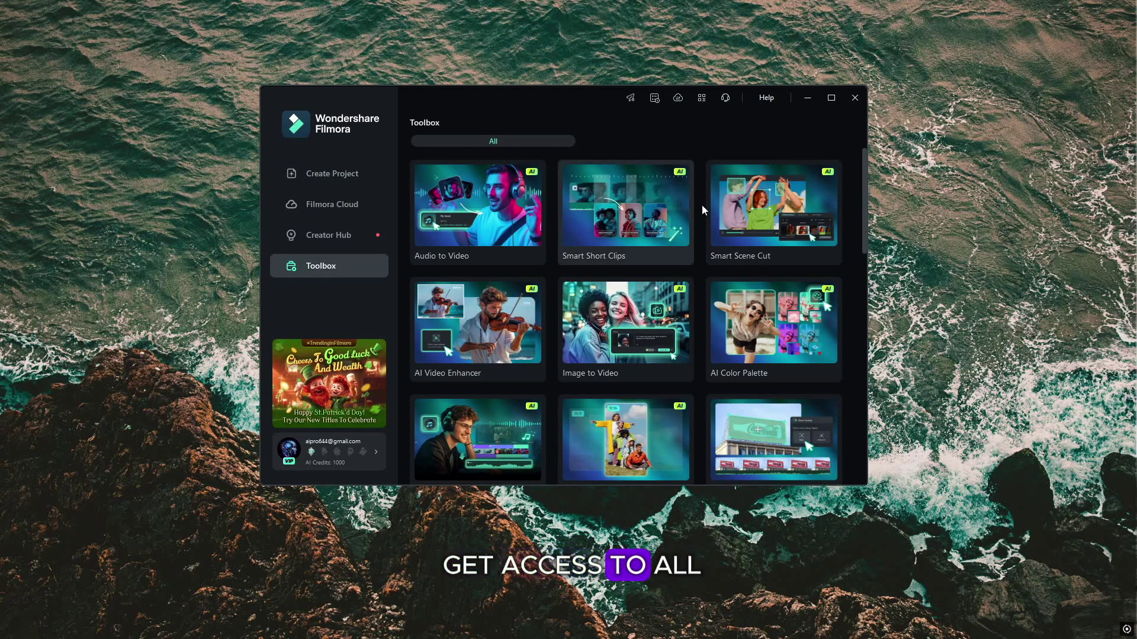
scroll(858, 222, "down", 2)
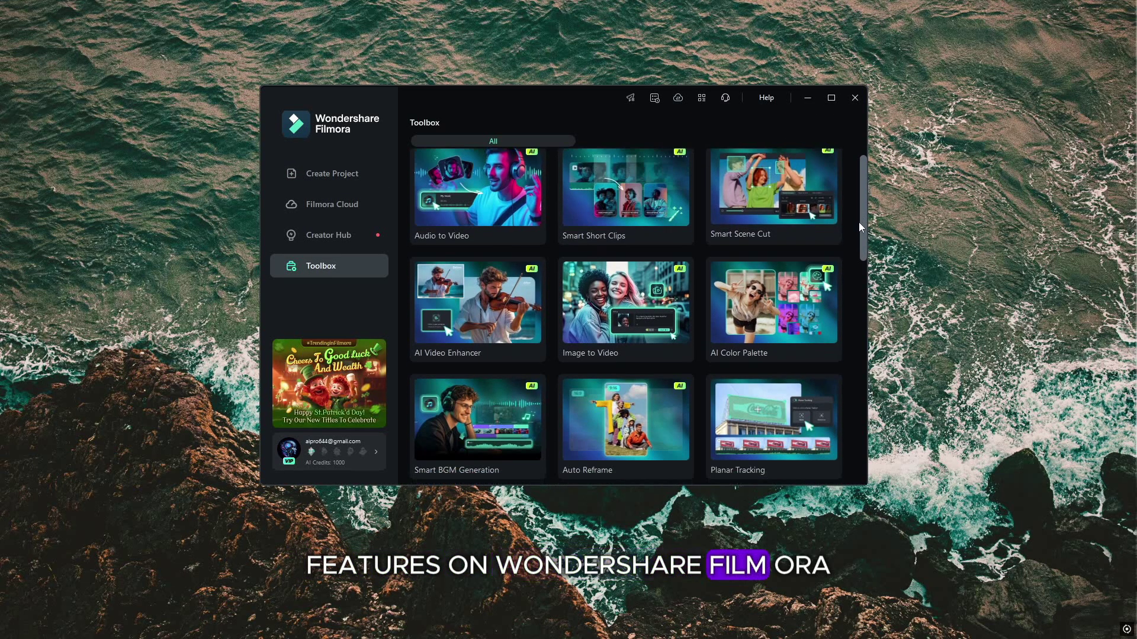
left_click_drag(858, 222, 834, 215)
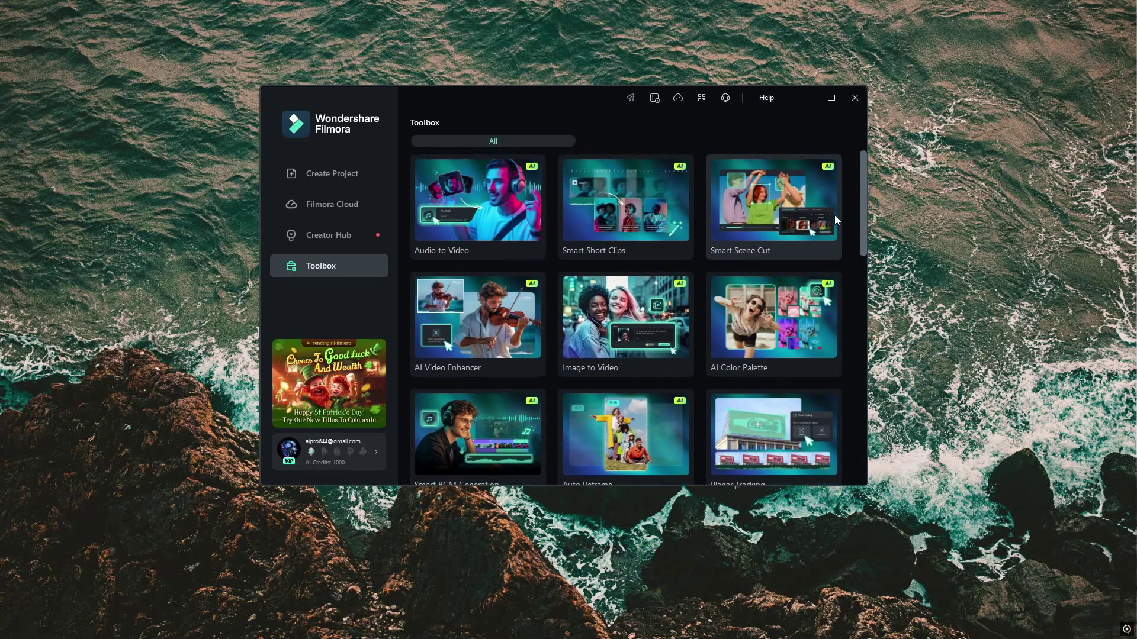
Load the 7:54 English Stories audio file into the Audio to Video tool.
left_click(483, 197)
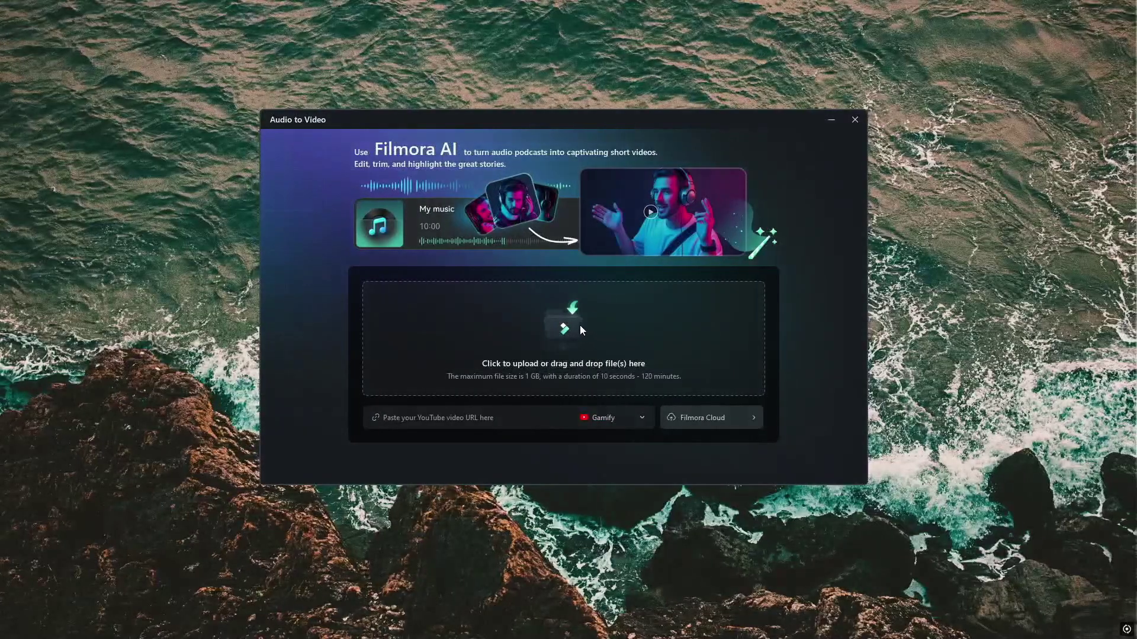
left_click(571, 325)
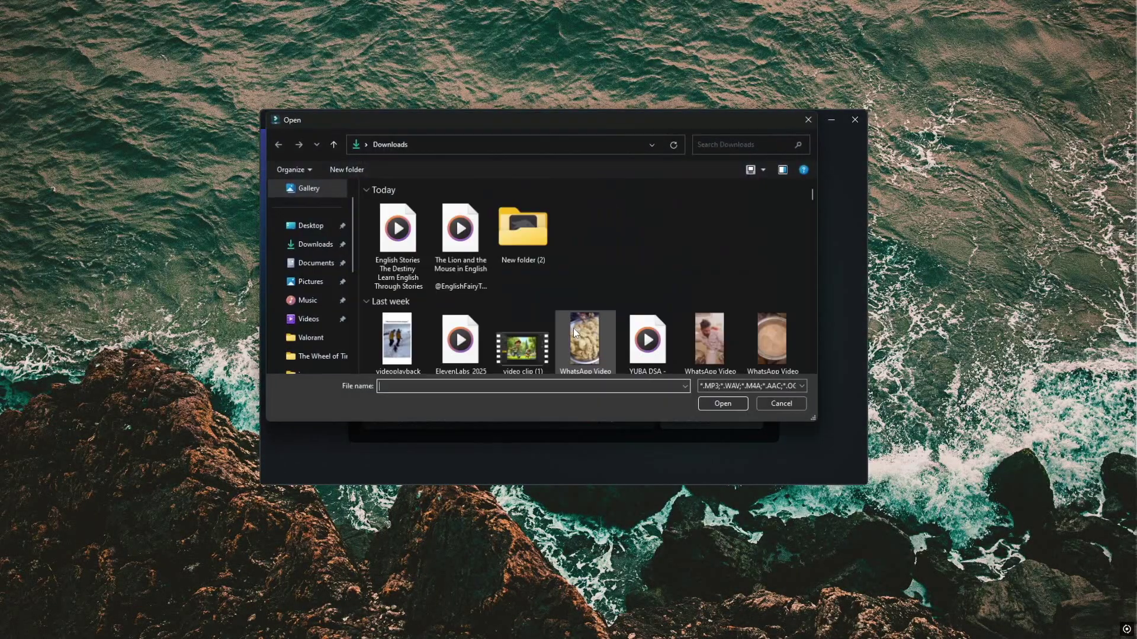
left_click(398, 239)
left_click(728, 406)
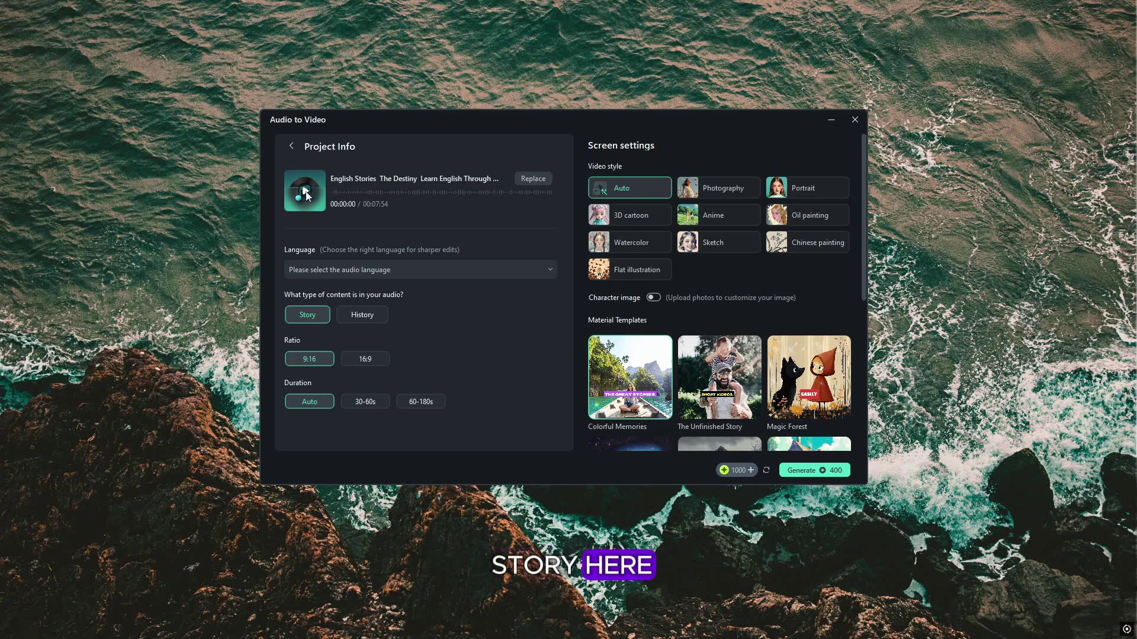
Choose English (US) as the audio language and Story as the content type.
left_click(347, 271)
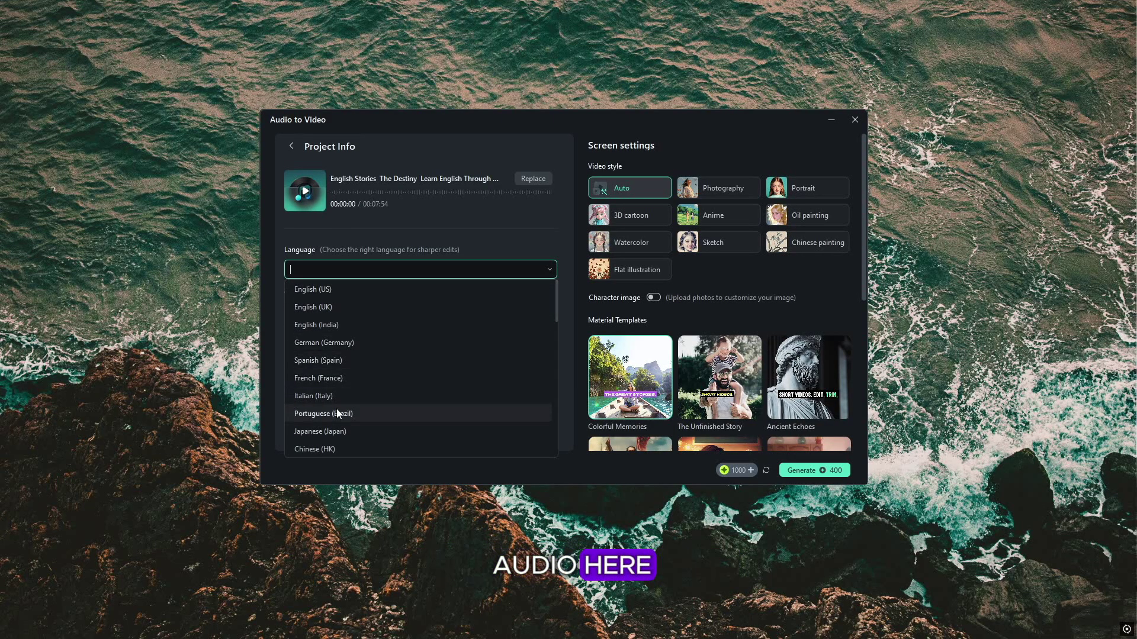
scroll(338, 418, "down", 3)
scroll(338, 415, "up", 3)
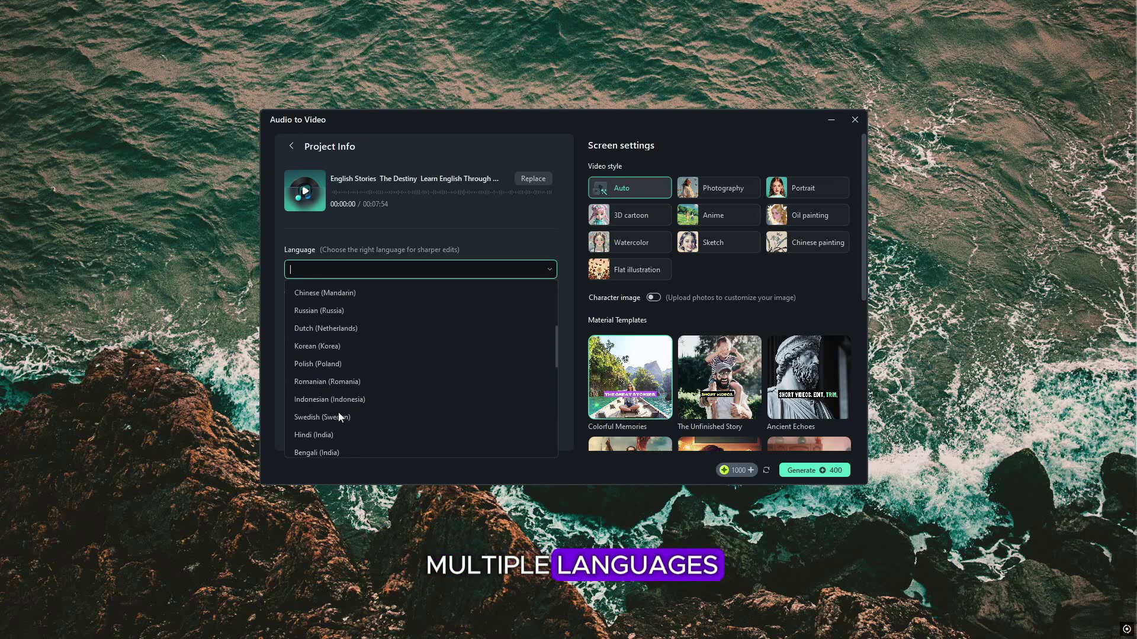
left_click(341, 293)
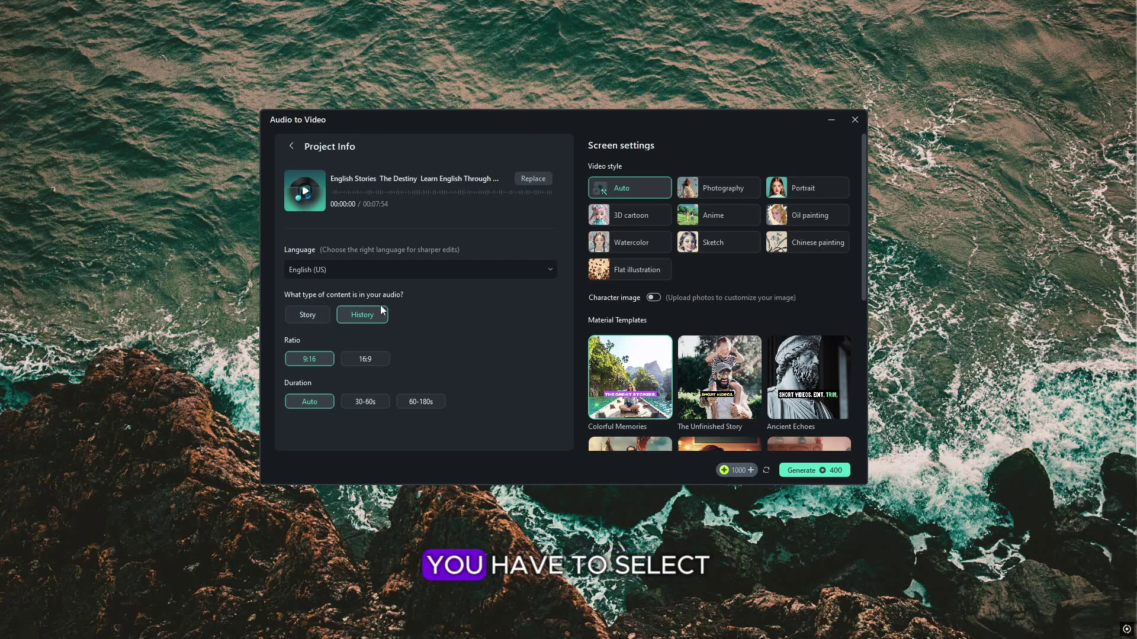
left_click(306, 317)
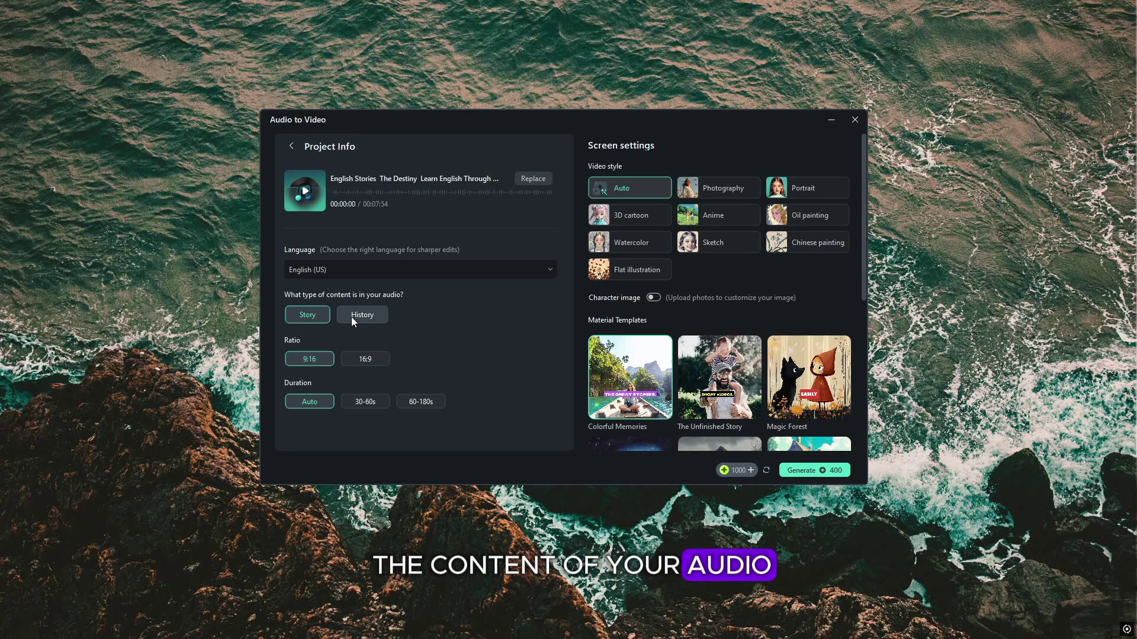
left_click(350, 317)
left_click(307, 314)
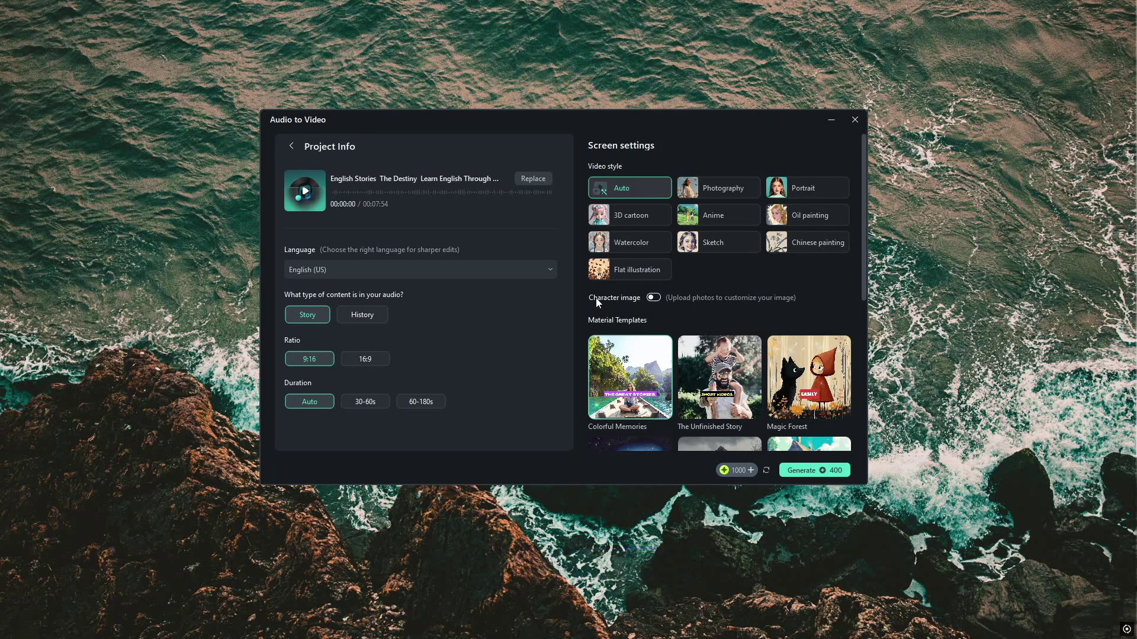
Leave Character image off, pick Anime style with the Magic Forest template, and generate.
left_click(652, 298)
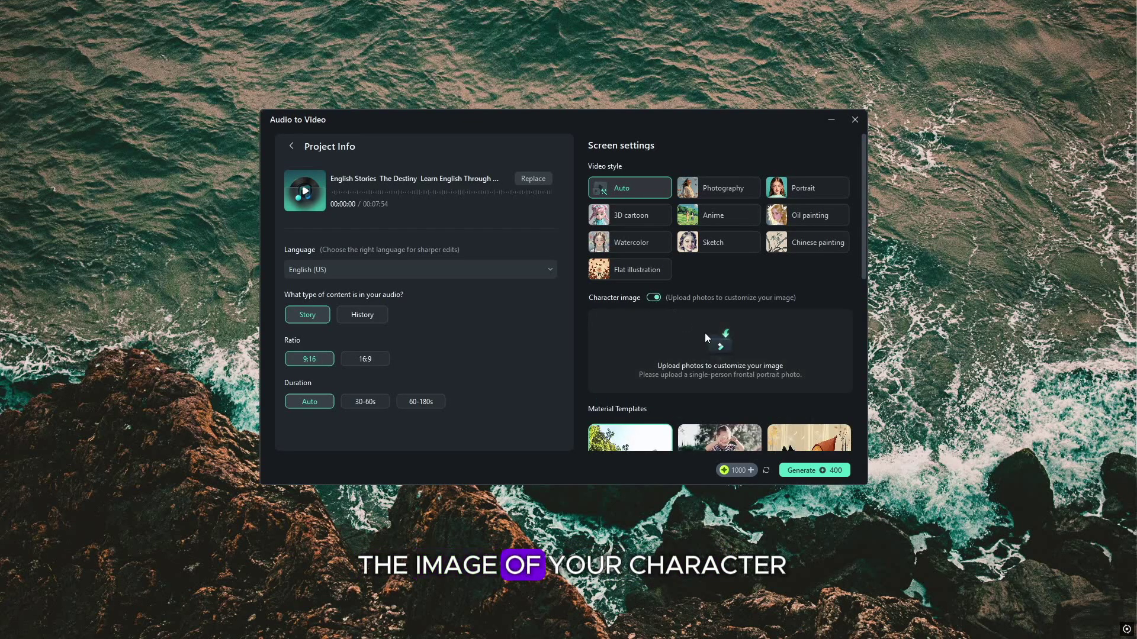
left_click(654, 298)
scroll(748, 330, "down", 3)
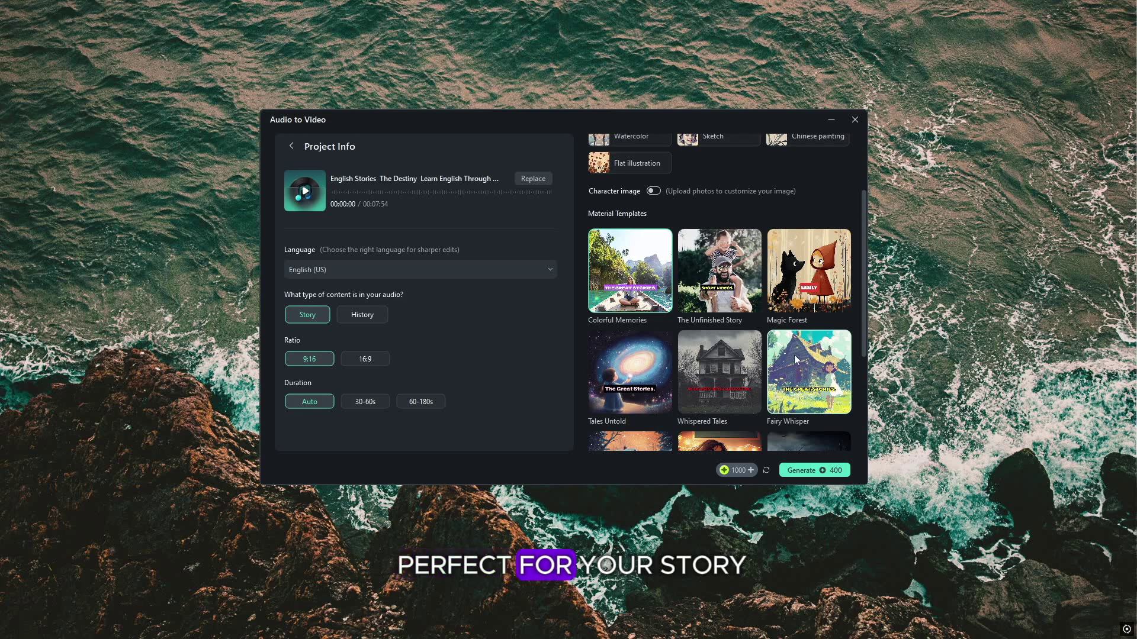
scroll(688, 381, "up", 2)
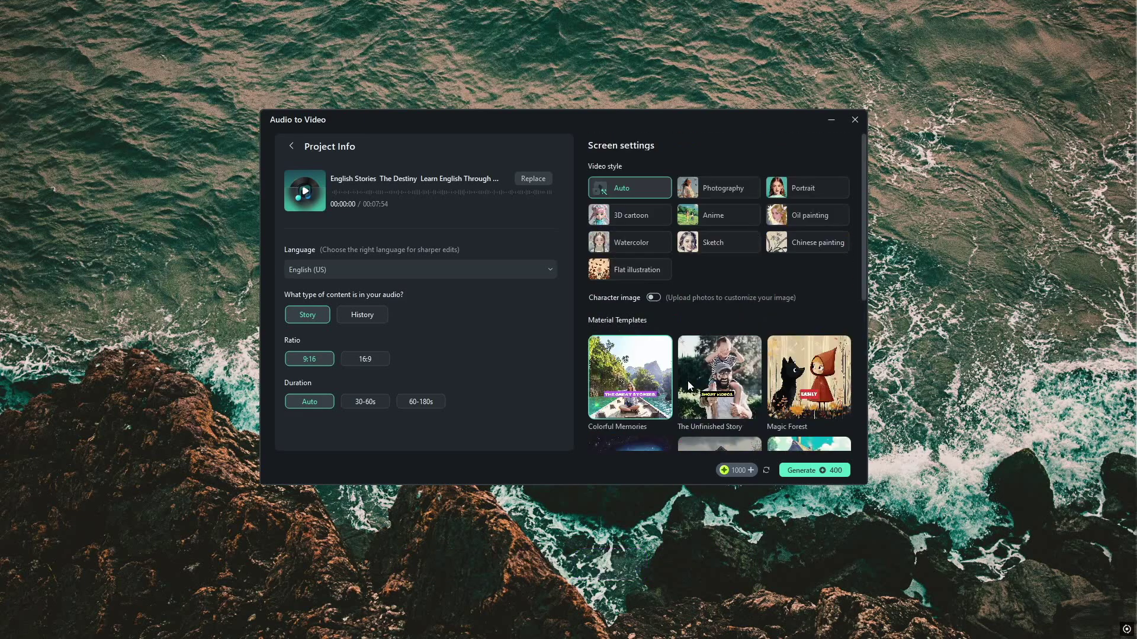
left_click(701, 216)
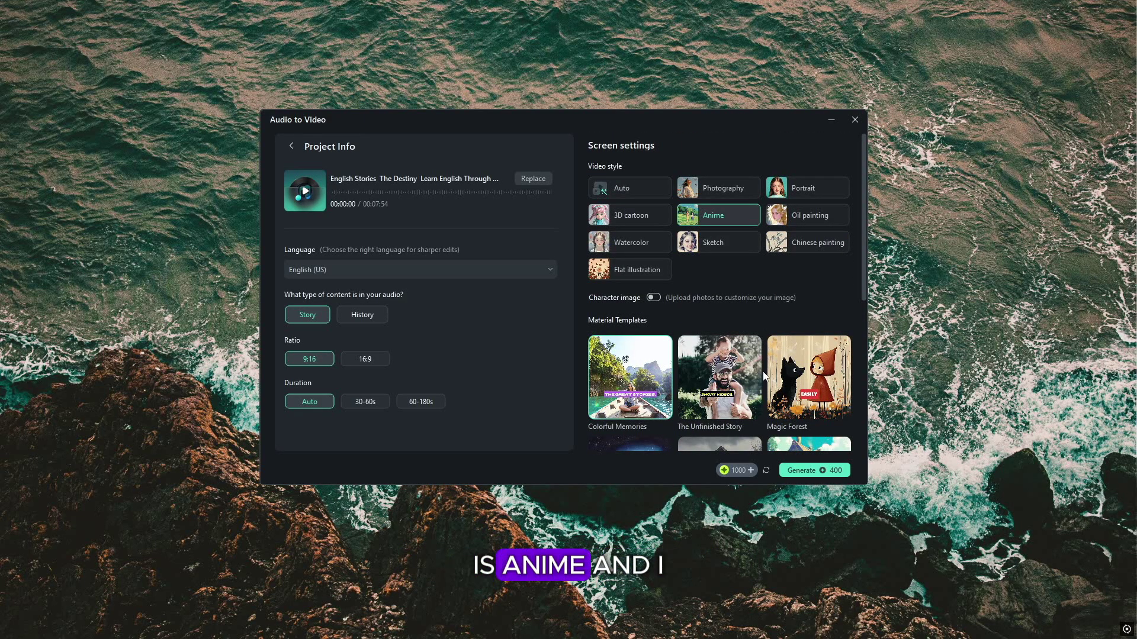
left_click(815, 384)
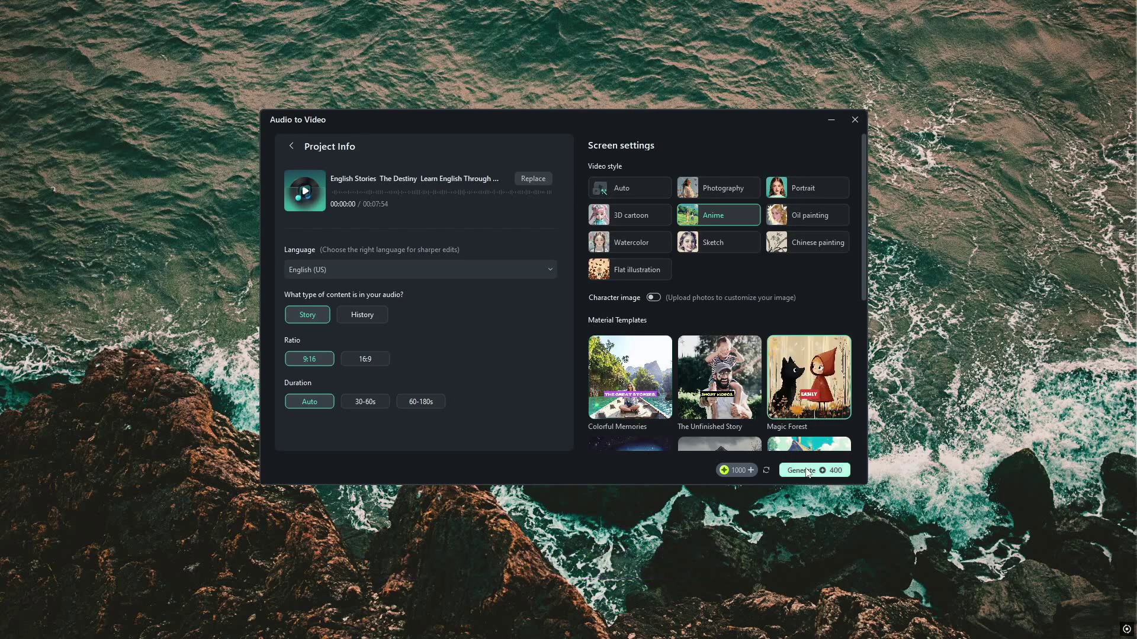
left_click(815, 470)
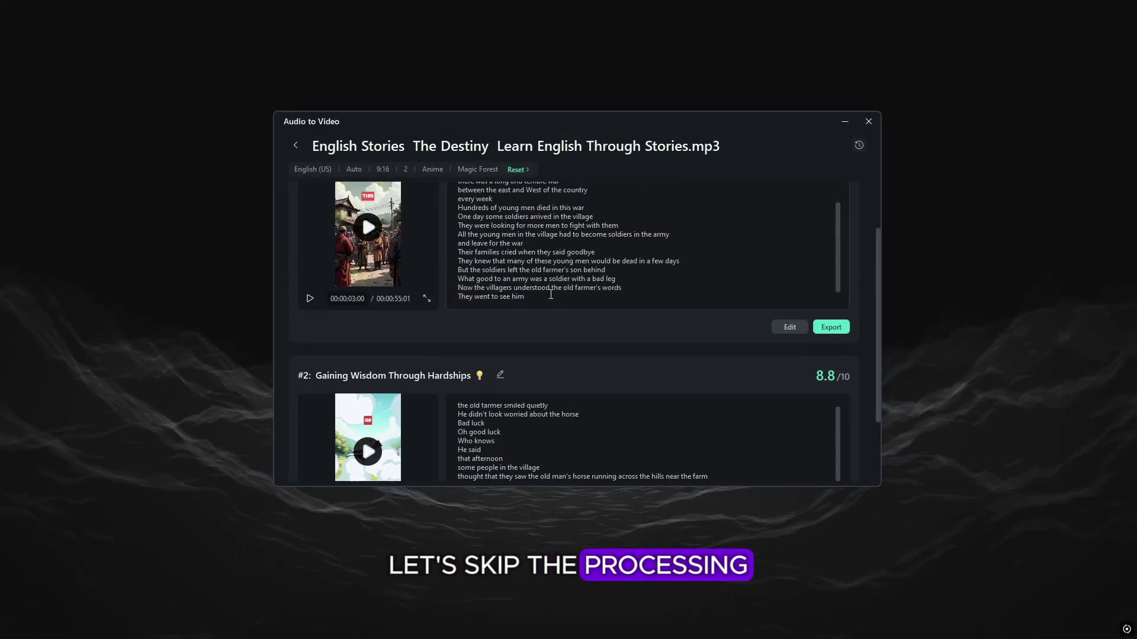
left_click_drag(550, 294, 461, 255)
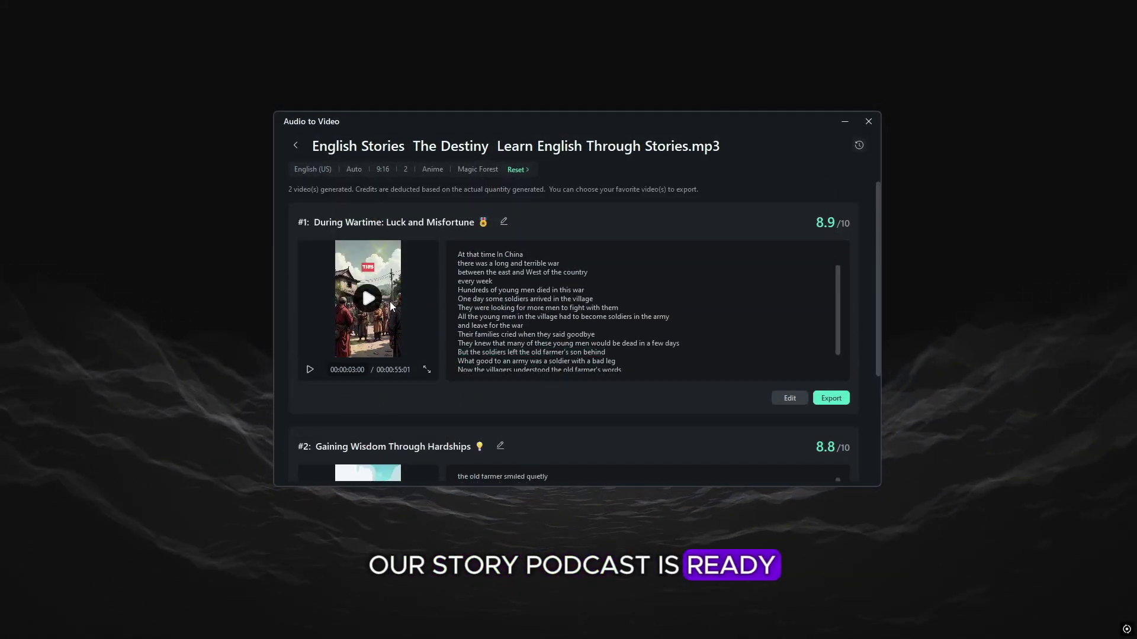
left_click_drag(457, 281, 491, 281)
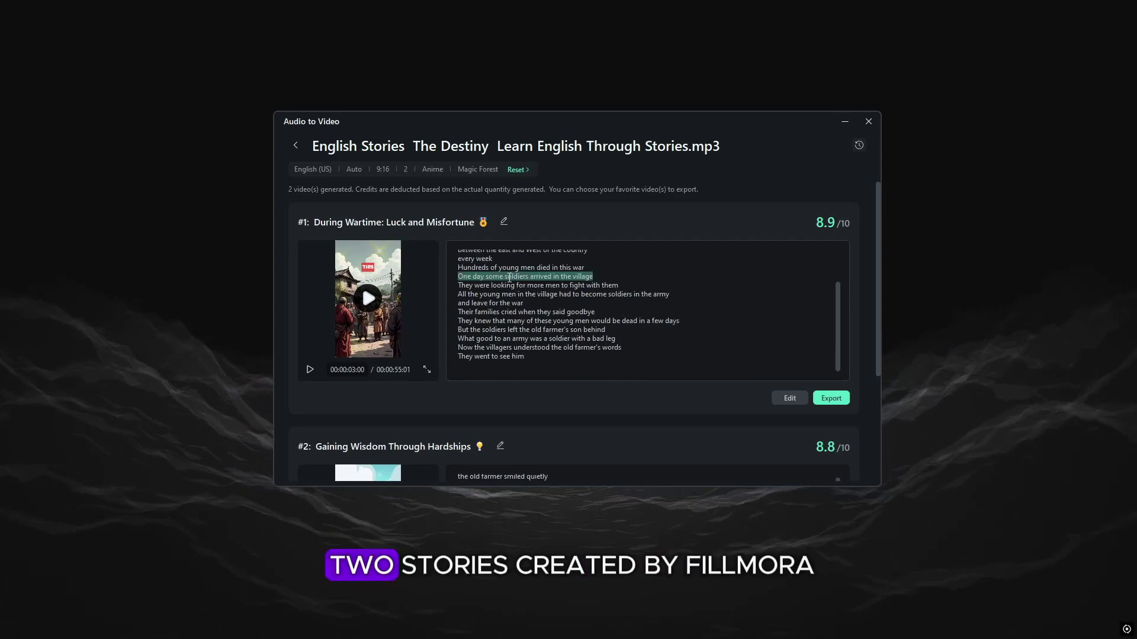
scroll(477, 387, "down", 3)
left_click_drag(458, 390, 487, 389)
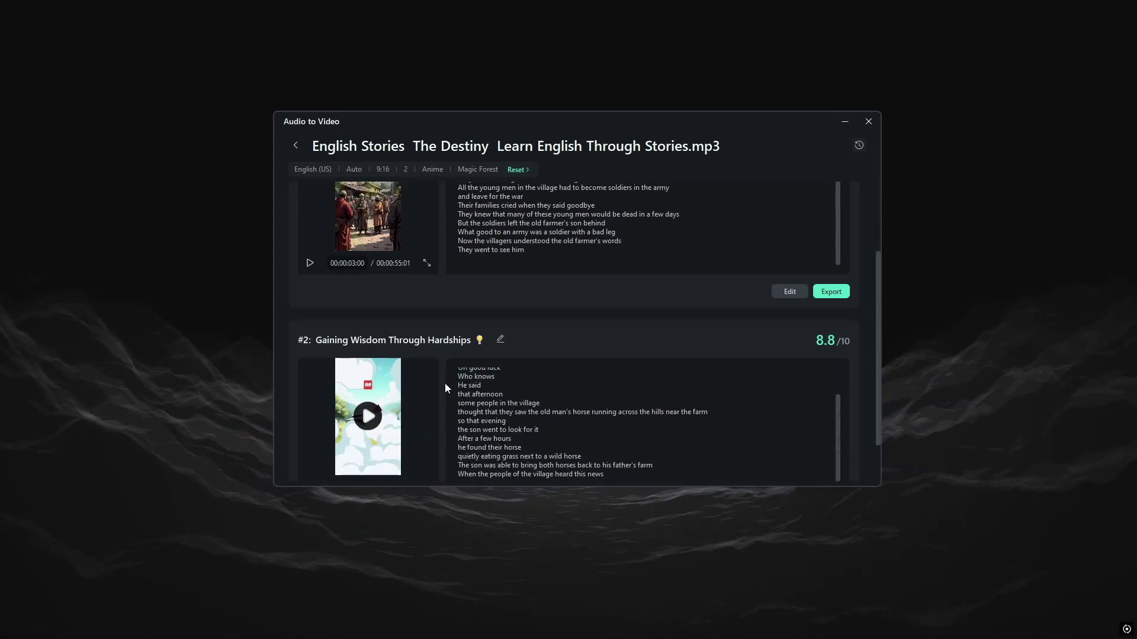
scroll(445, 383, "down", 2)
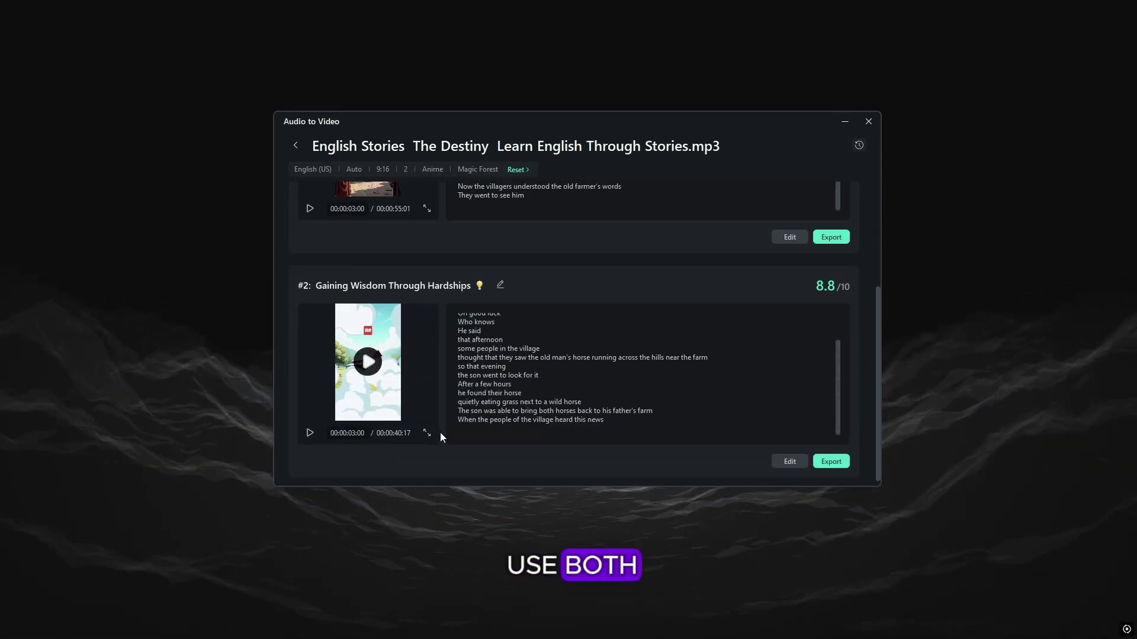
scroll(413, 386, "up", 3)
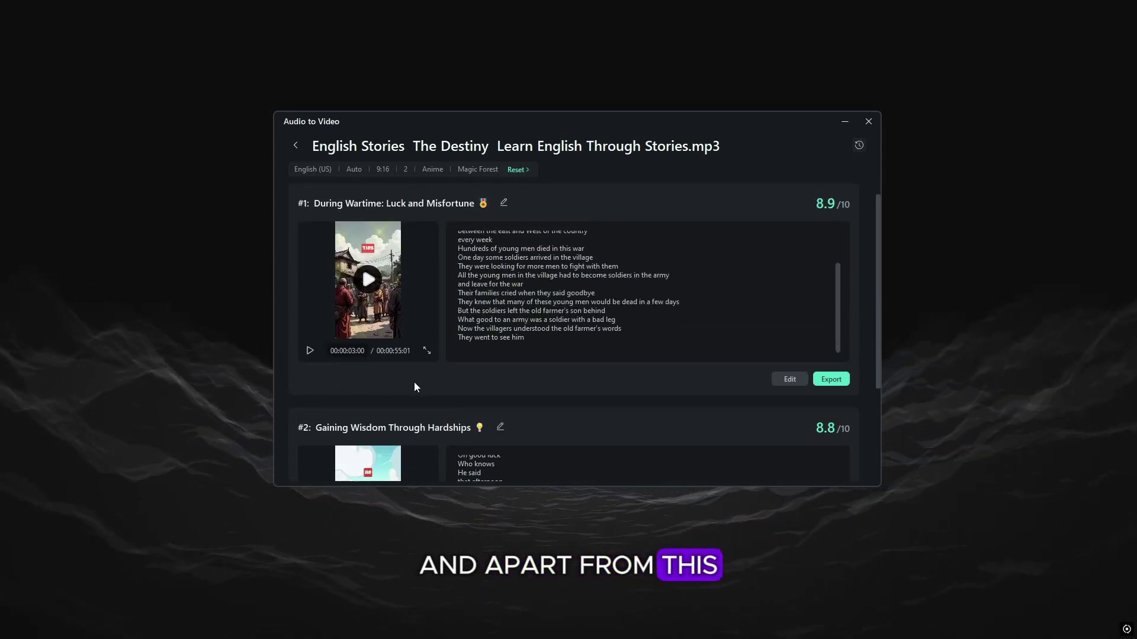
scroll(420, 378, "up", 1)
triple_click(495, 332)
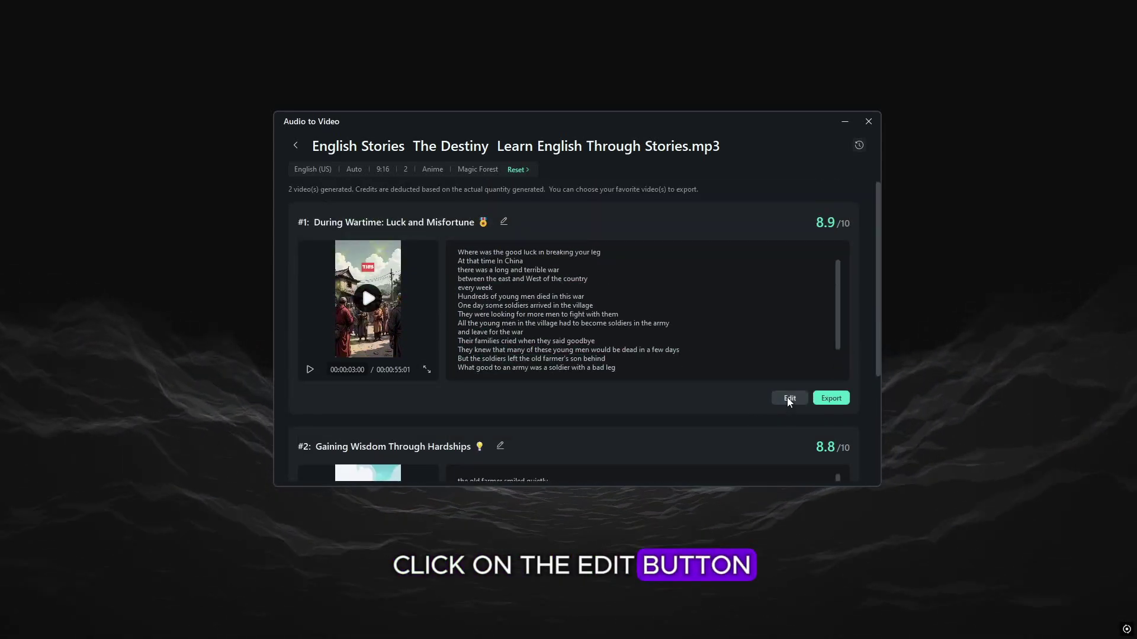
Open the Gaining Wisdom Through Hardships video in the editor and play its captioned preview.
left_click(788, 398)
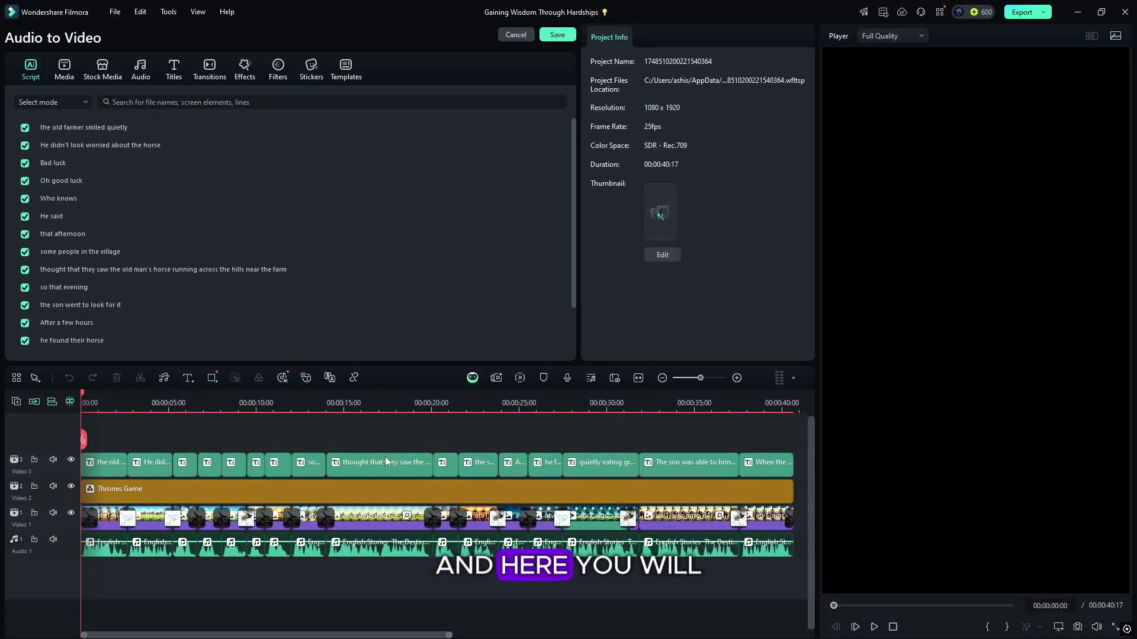
left_click_drag(83, 444, 59, 463)
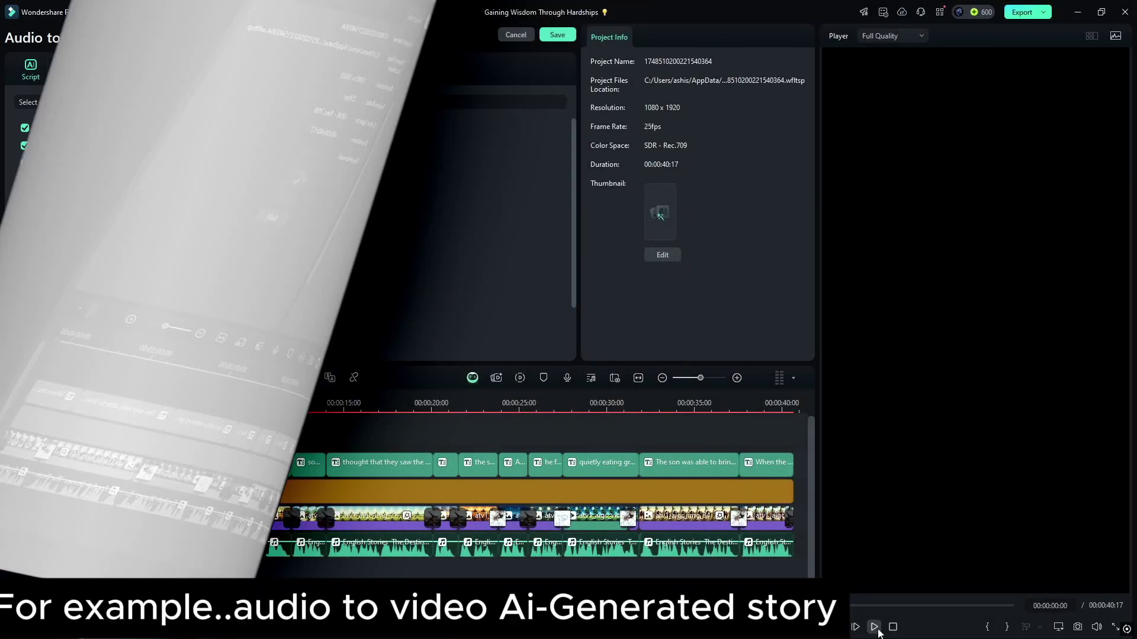
left_click(874, 626)
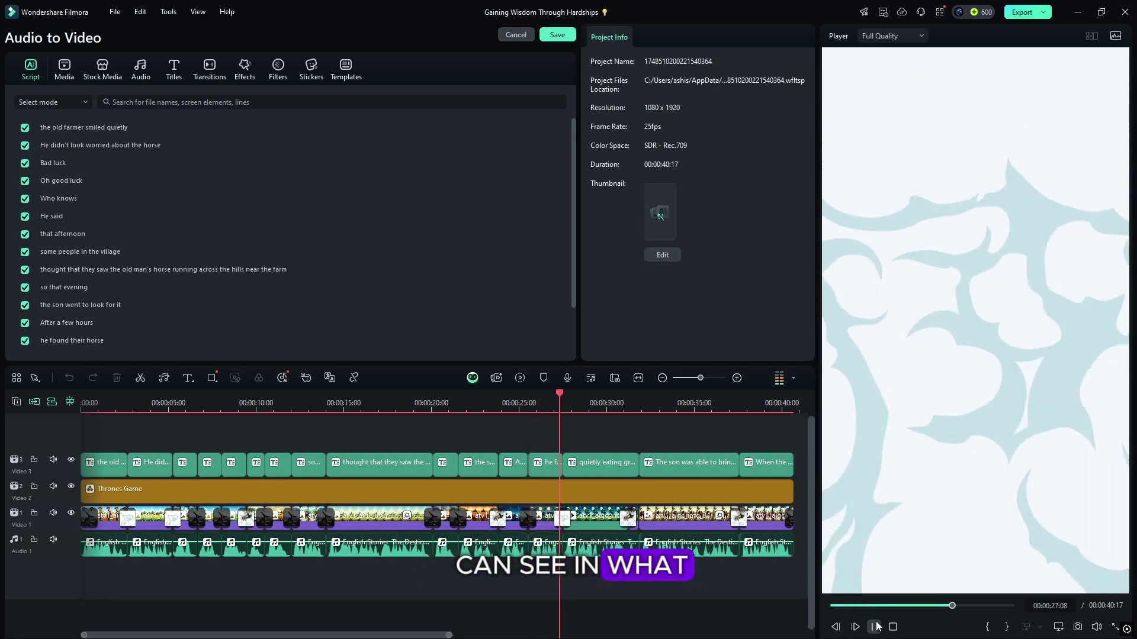
left_click(875, 627)
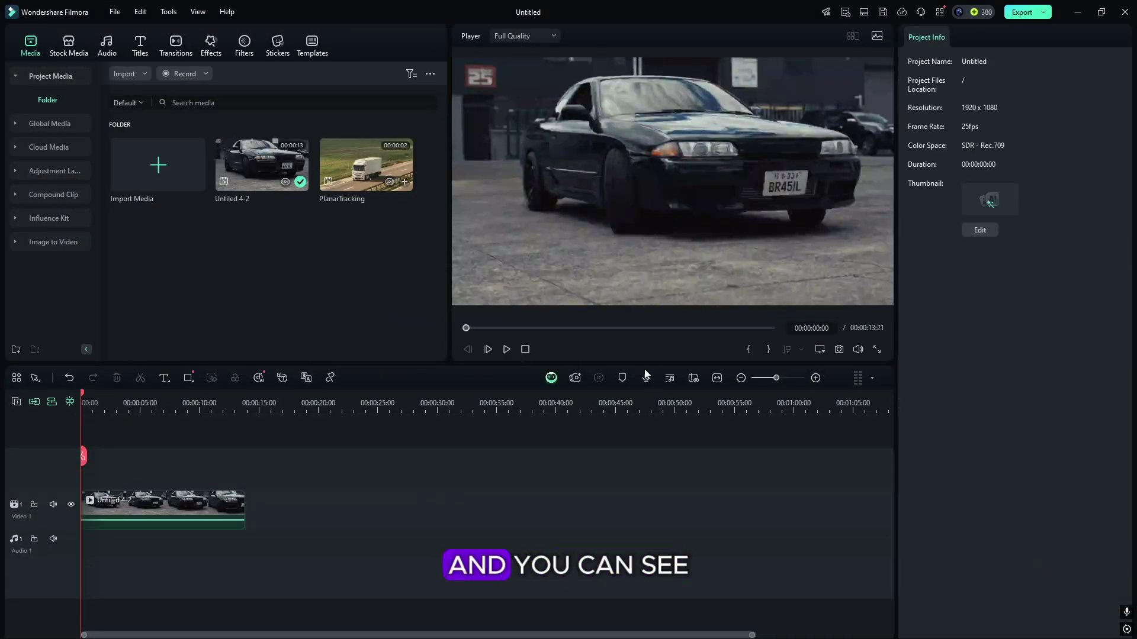
Check the car clip's quality, select it on the timeline, and play the AI-enhanced version.
left_click(507, 351)
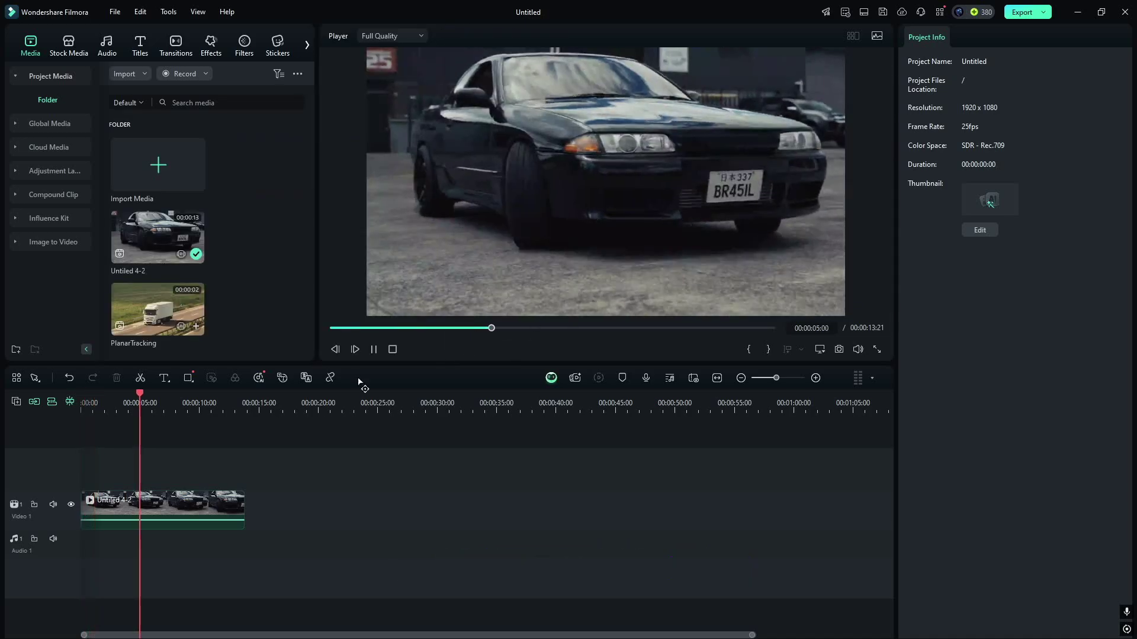
left_click(373, 349)
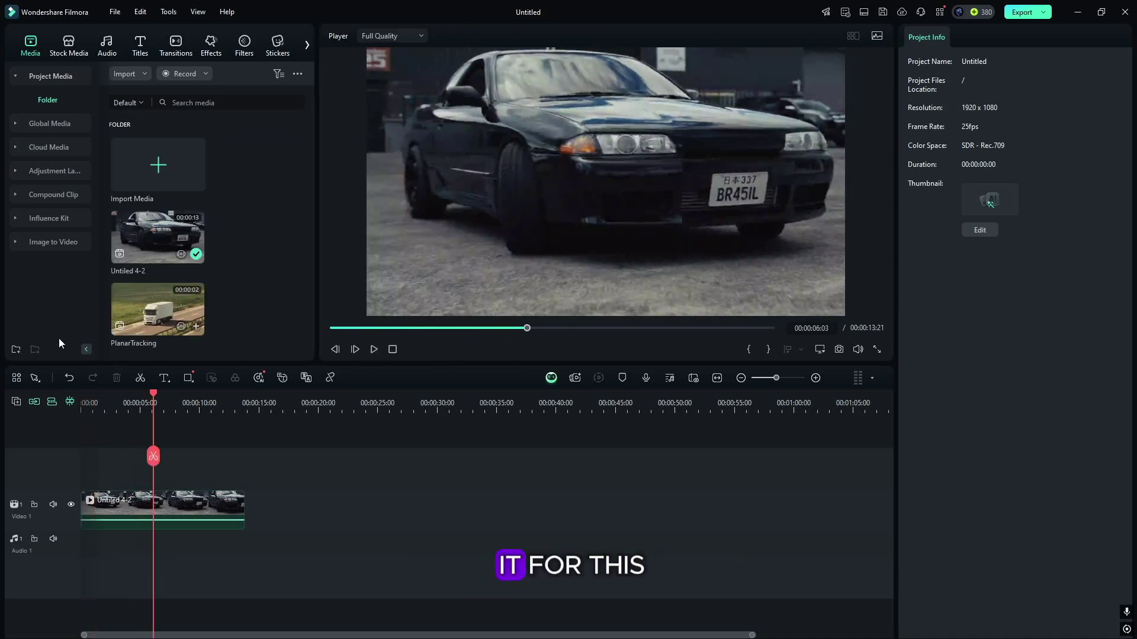
left_click(226, 496)
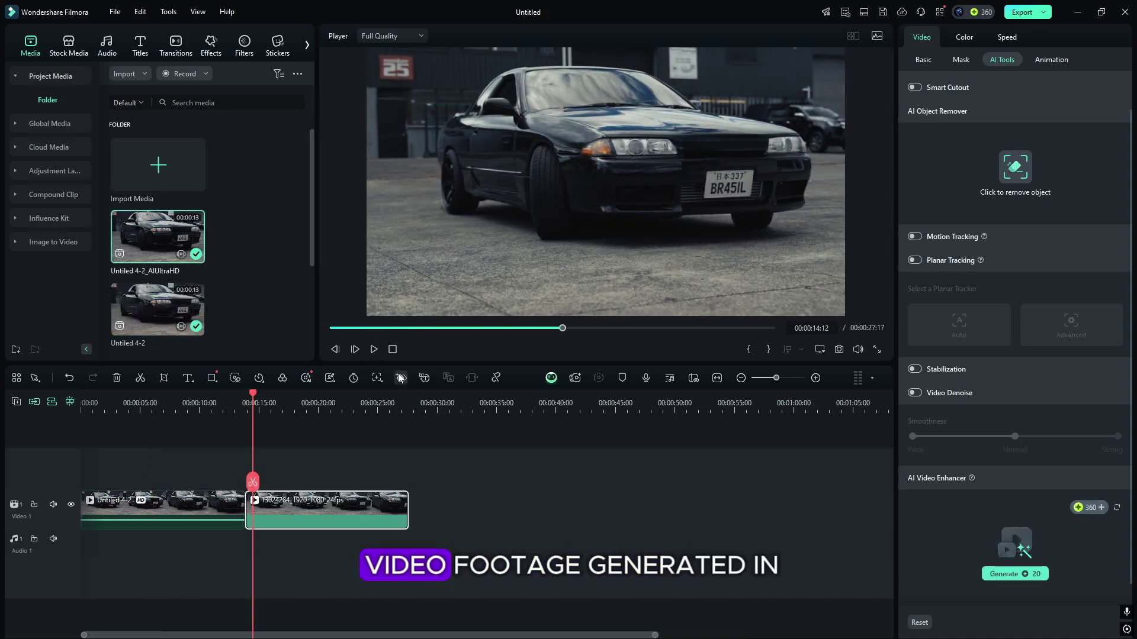
left_click(375, 357)
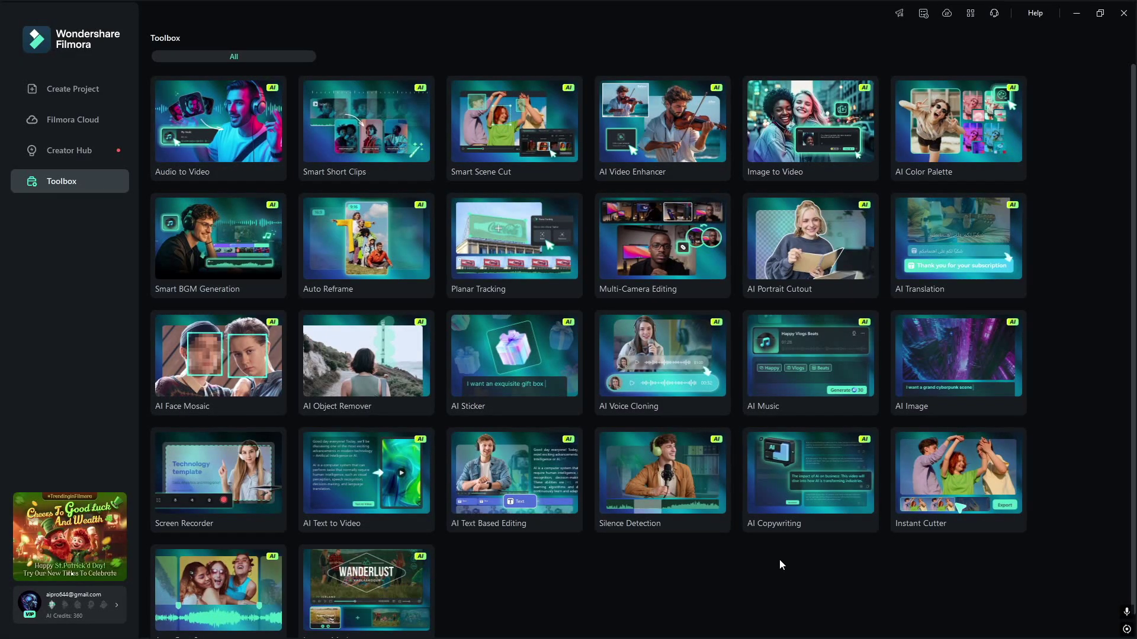
mouse_move(942, 361)
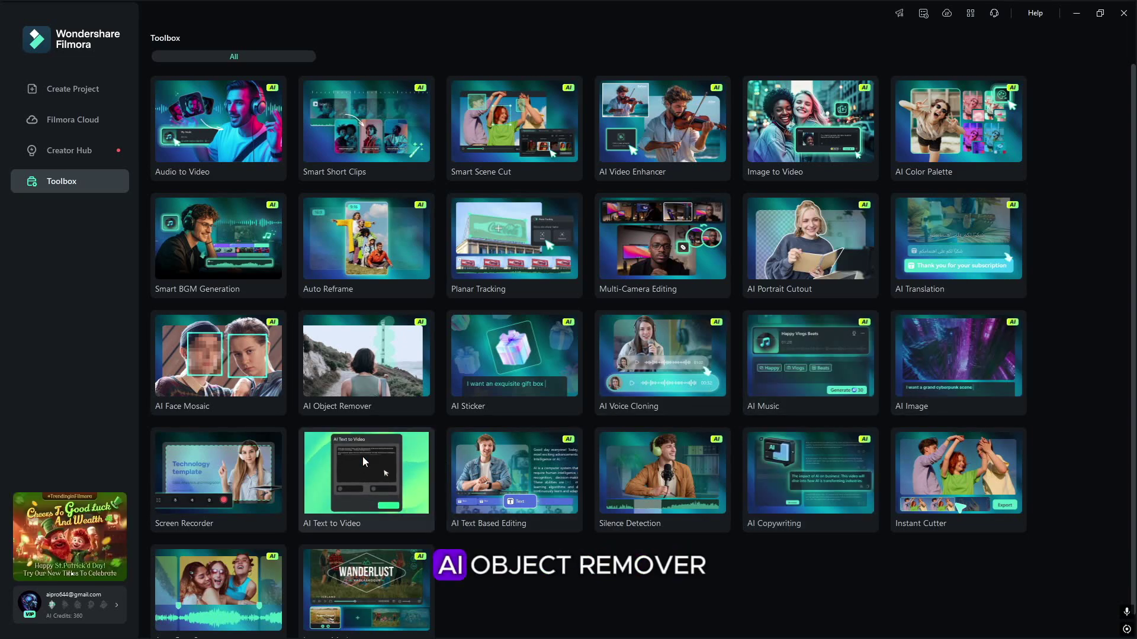
mouse_move(357, 347)
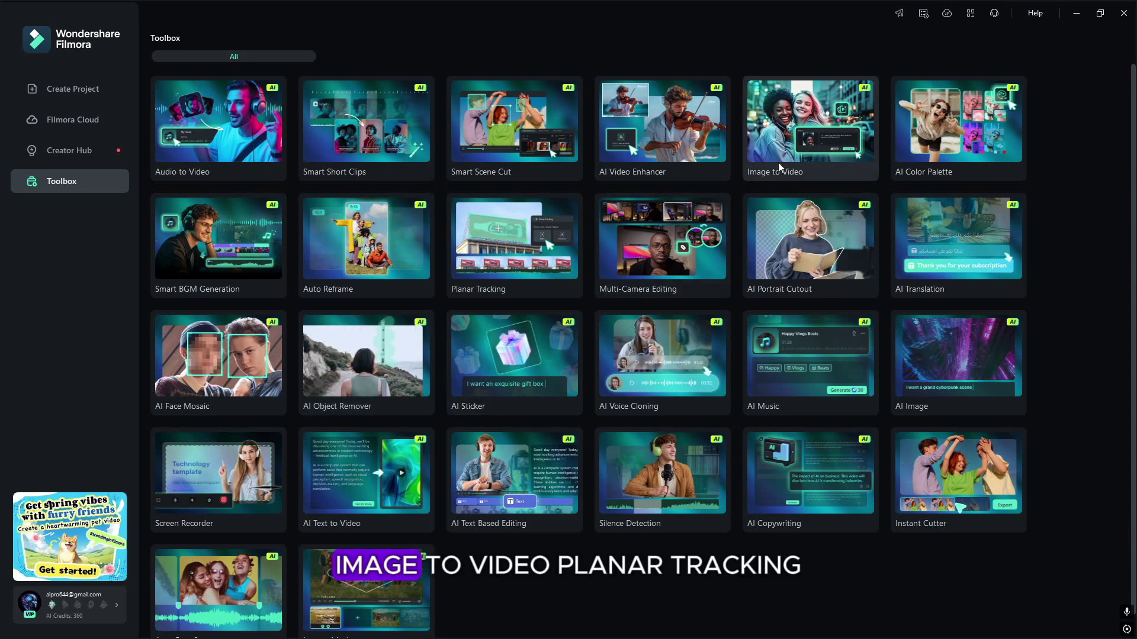
mouse_move(803, 141)
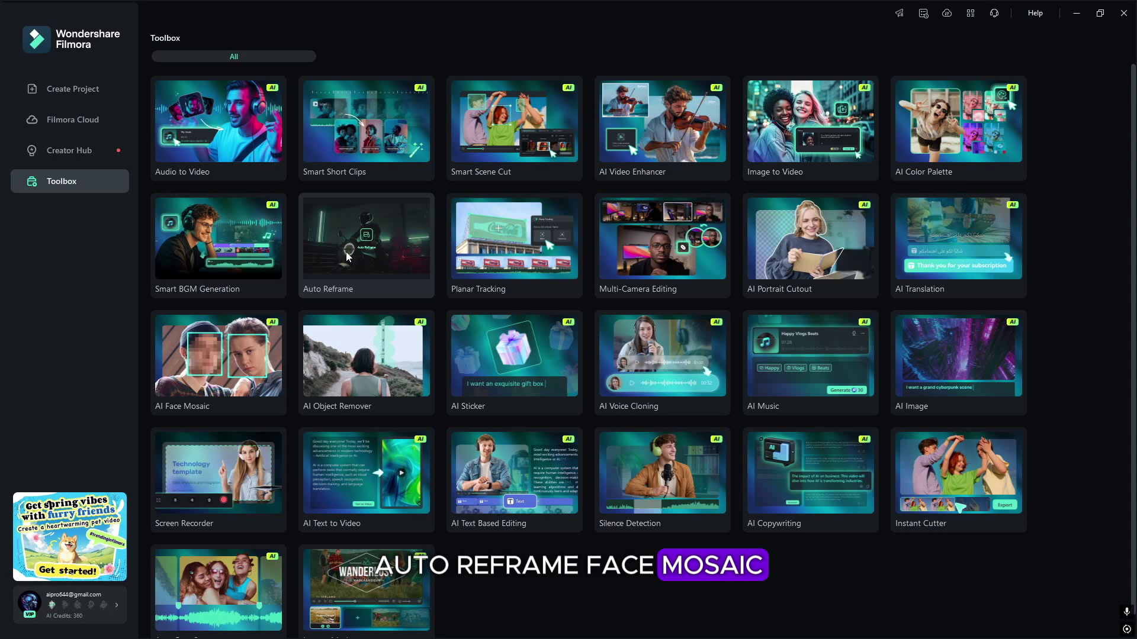
mouse_move(223, 357)
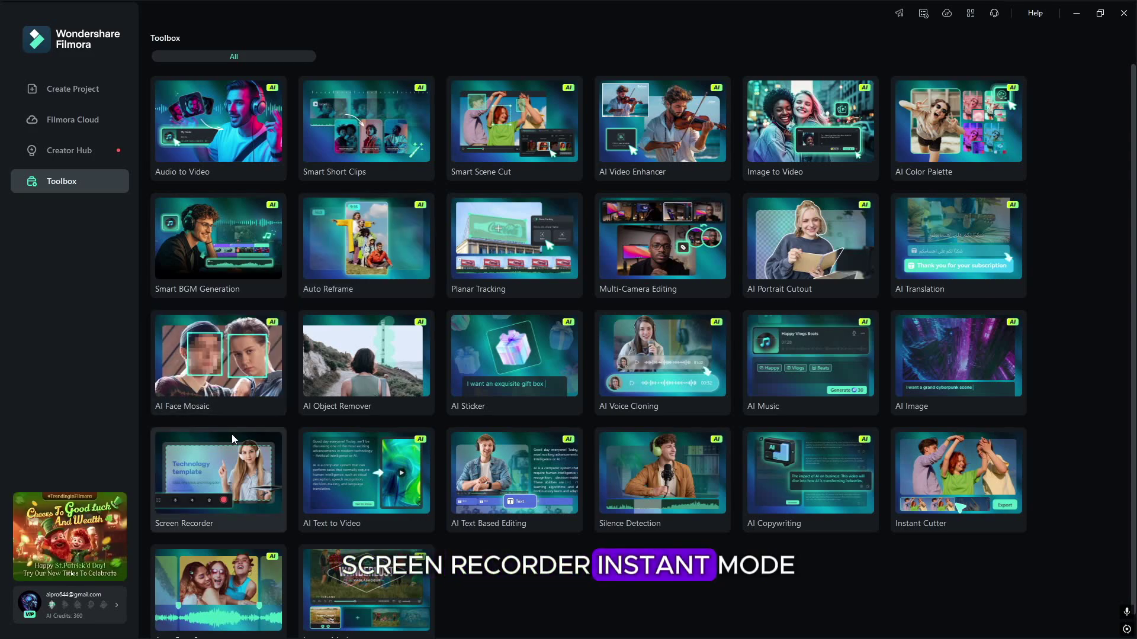
scroll(415, 578, "down", 1)
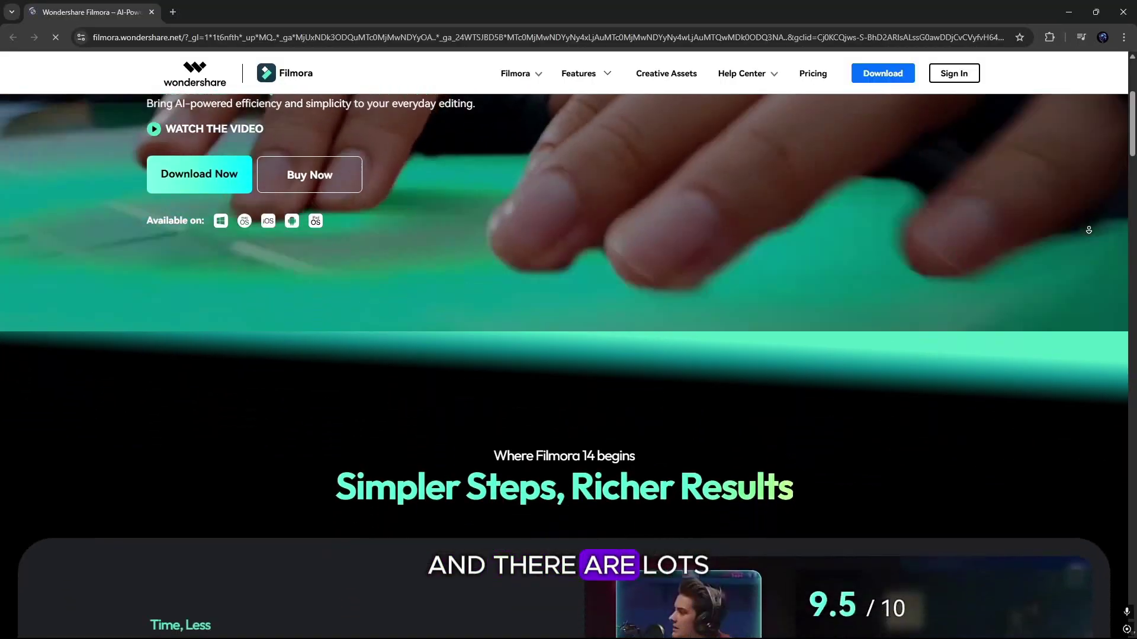
scroll(1088, 230, "down", 6)
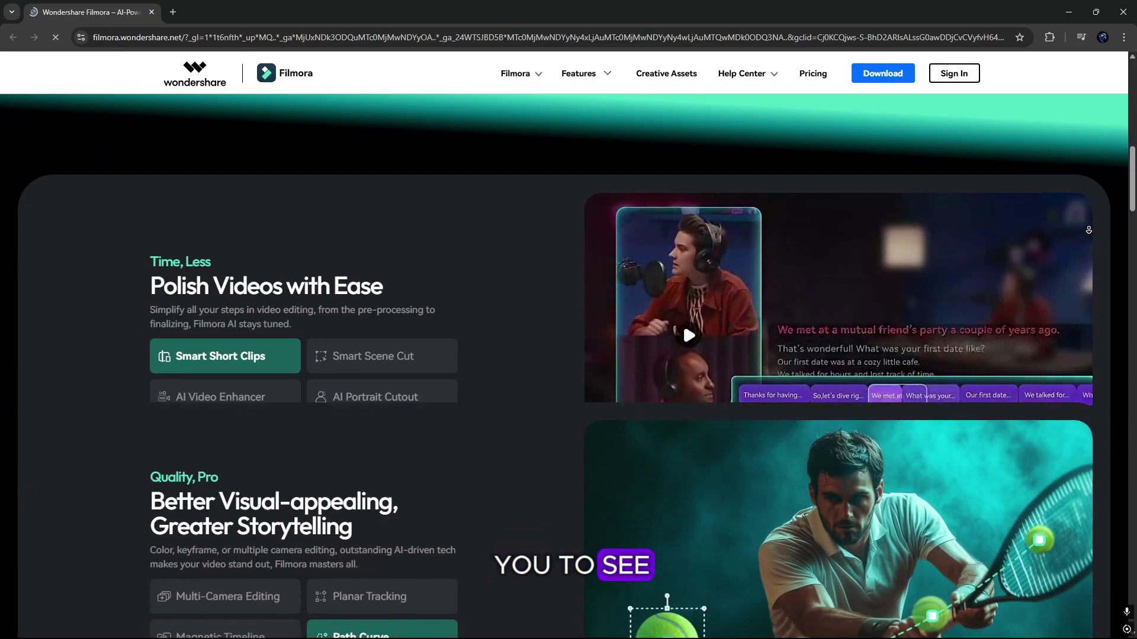
scroll(1088, 230, "down", 3)
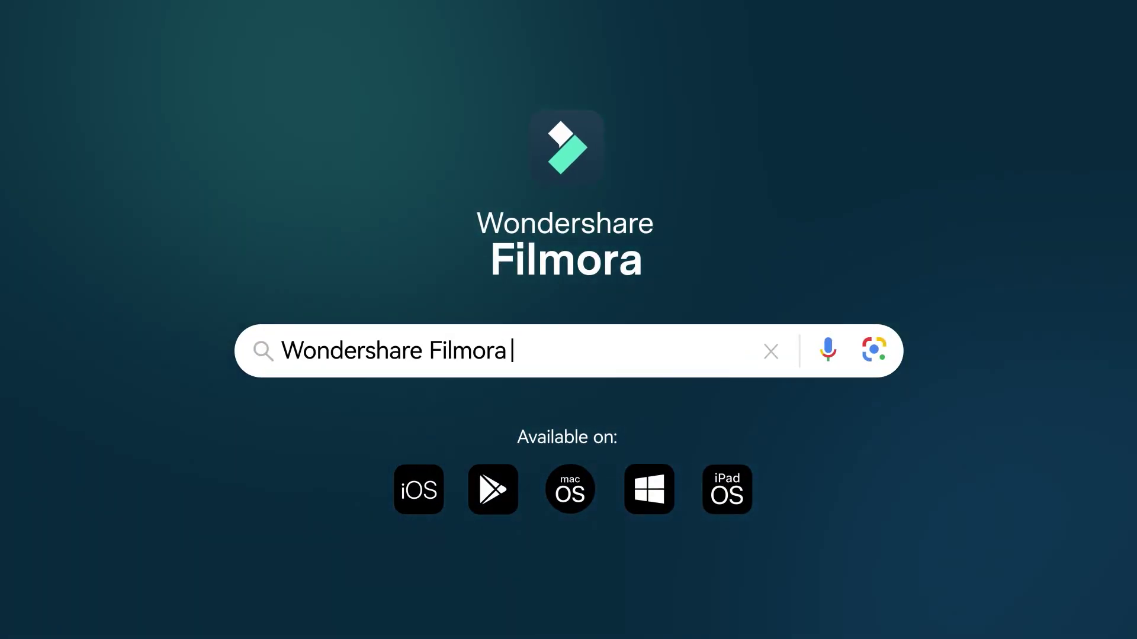